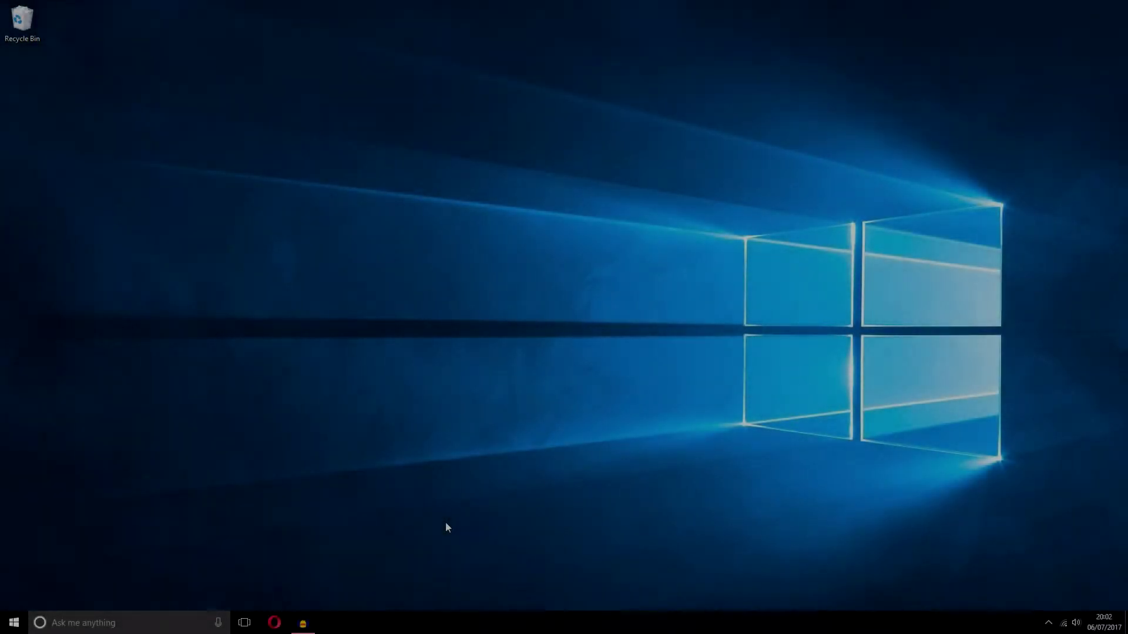
Step: Bring up the taskbar's context menu after briefly selecting the desktop Recycle Bin icon
left_click(23, 21)
left_click(434, 625)
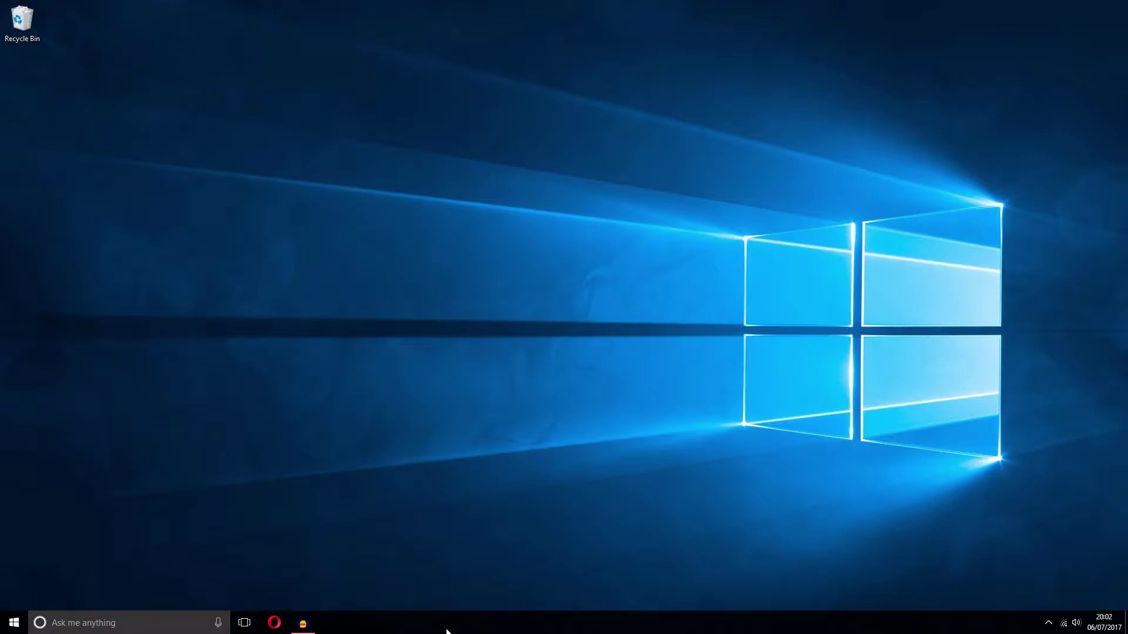
right_click(444, 626)
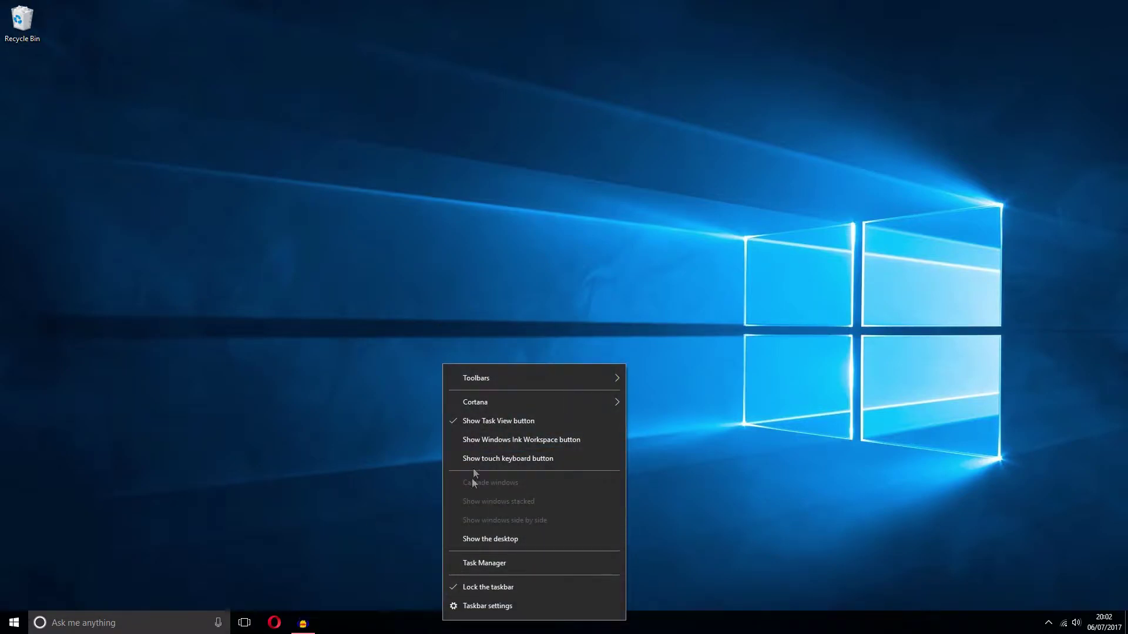
mouse_move(493, 378)
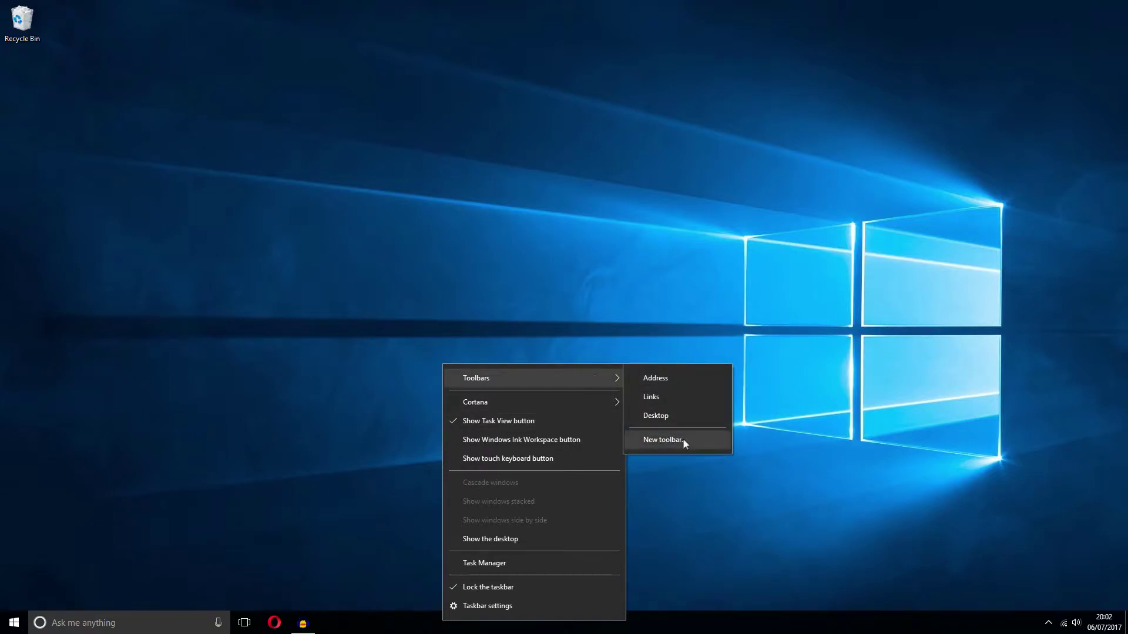
Step: Start a new taskbar toolbar and jump to the %appdata% roaming folder
left_click(683, 440)
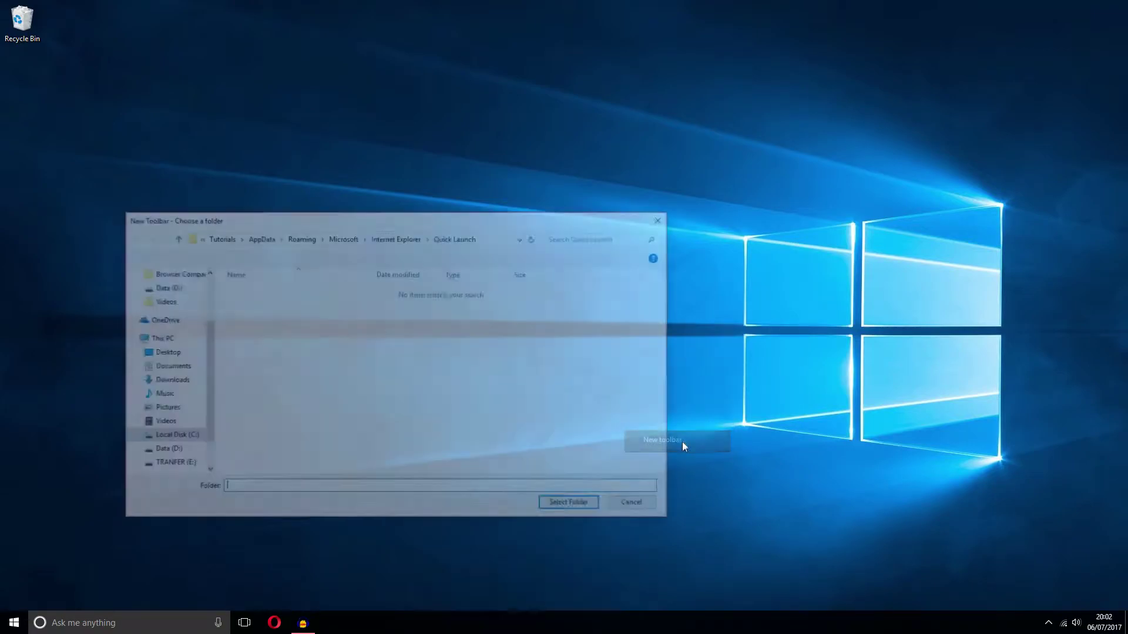
left_click(219, 237)
left_click(463, 234)
type("%appdata%")
key("Return")
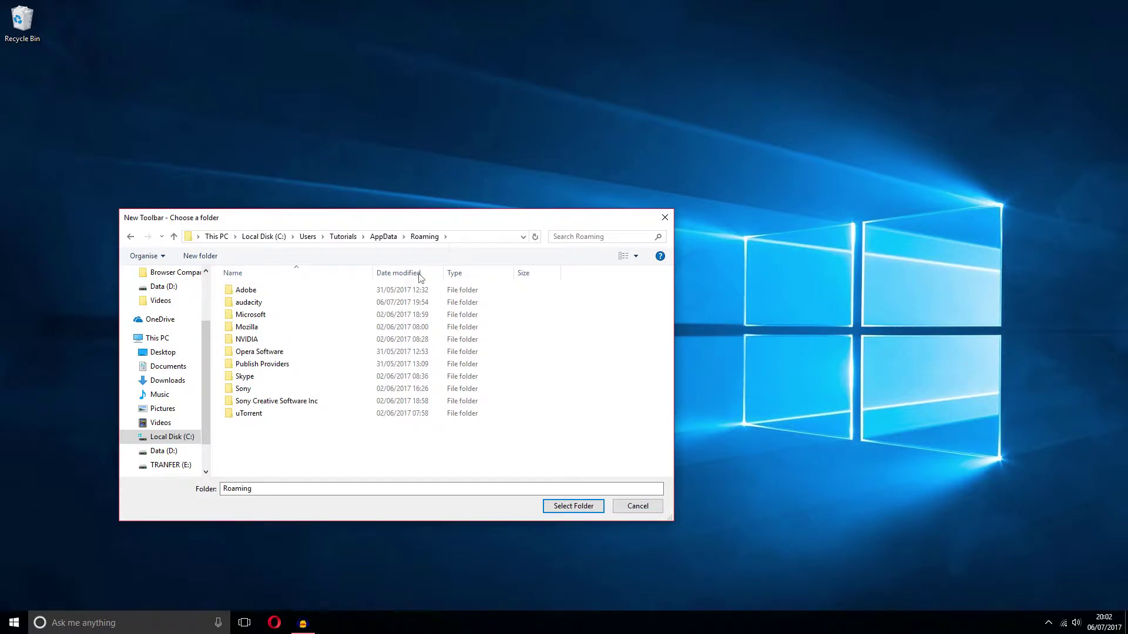
Step: Pick Microsoft > Internet Explorer > Quick Launch as the toolbar folder and unlock the taskbar
double_click(254, 316)
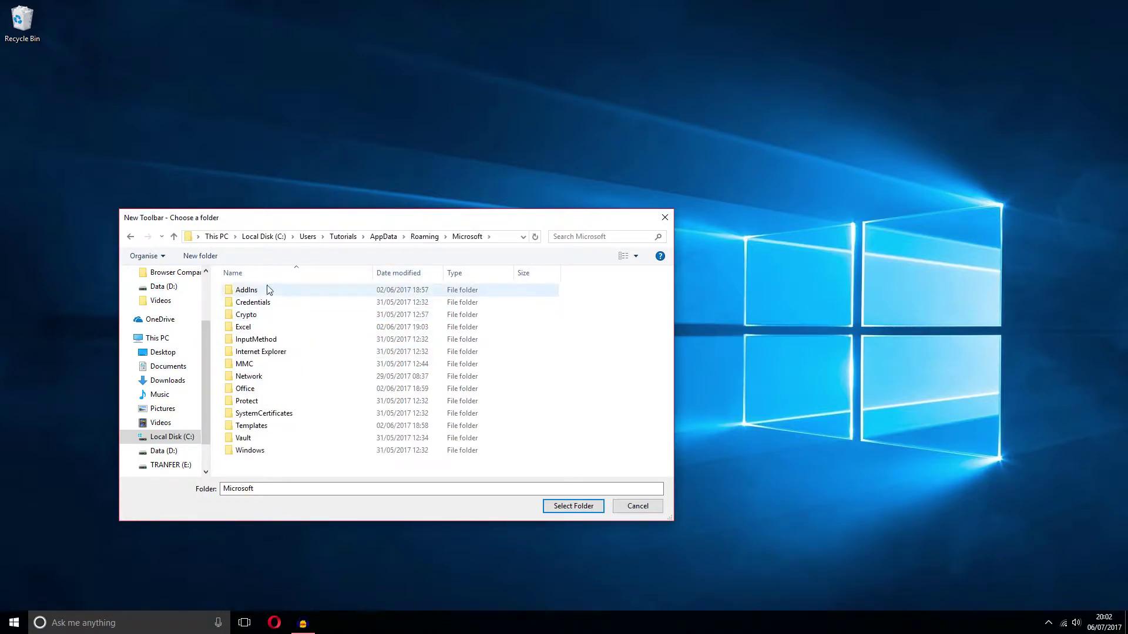
double_click(270, 353)
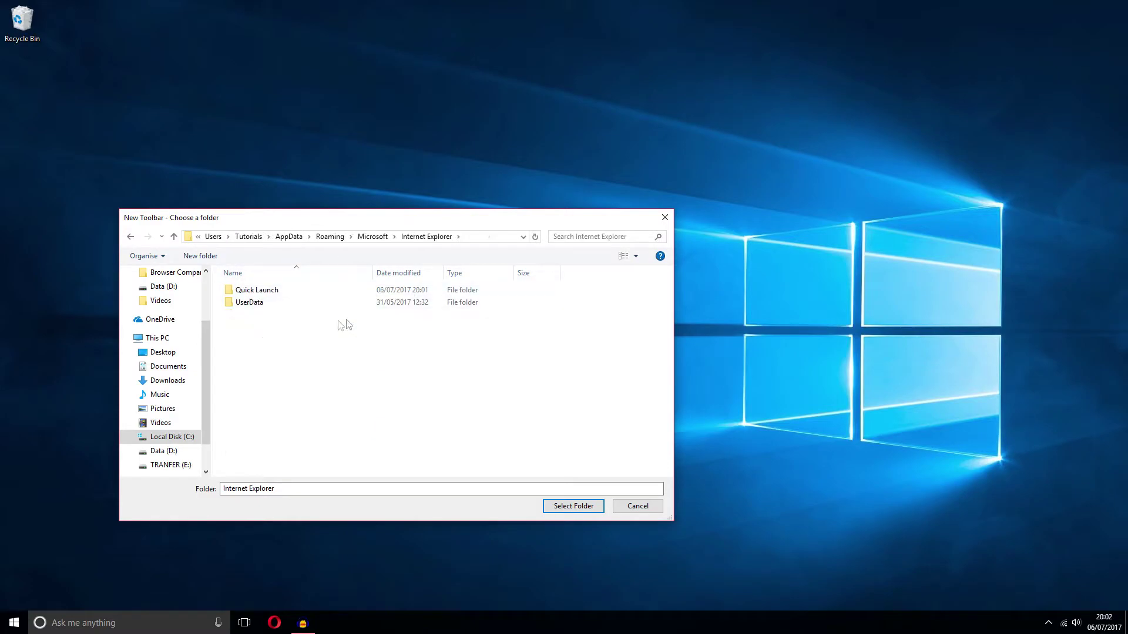
double_click(256, 289)
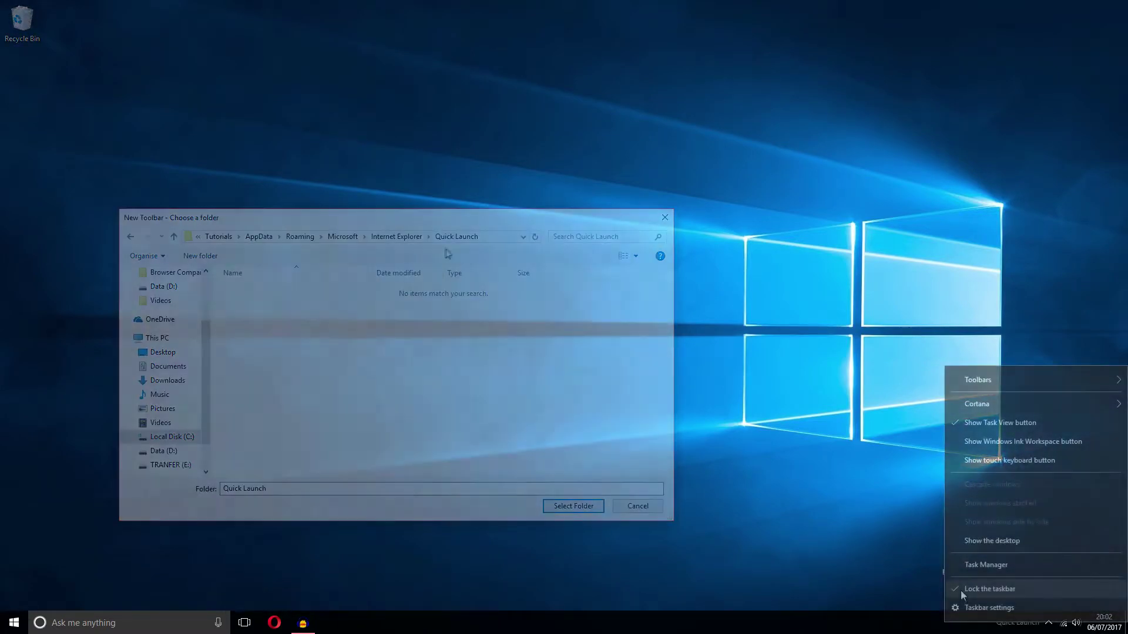
left_click(961, 591)
Step: Slide the Quick Launch toolbar left and drop the desktop Recycle Bin icon onto it
left_click_drag(990, 624, 721, 623)
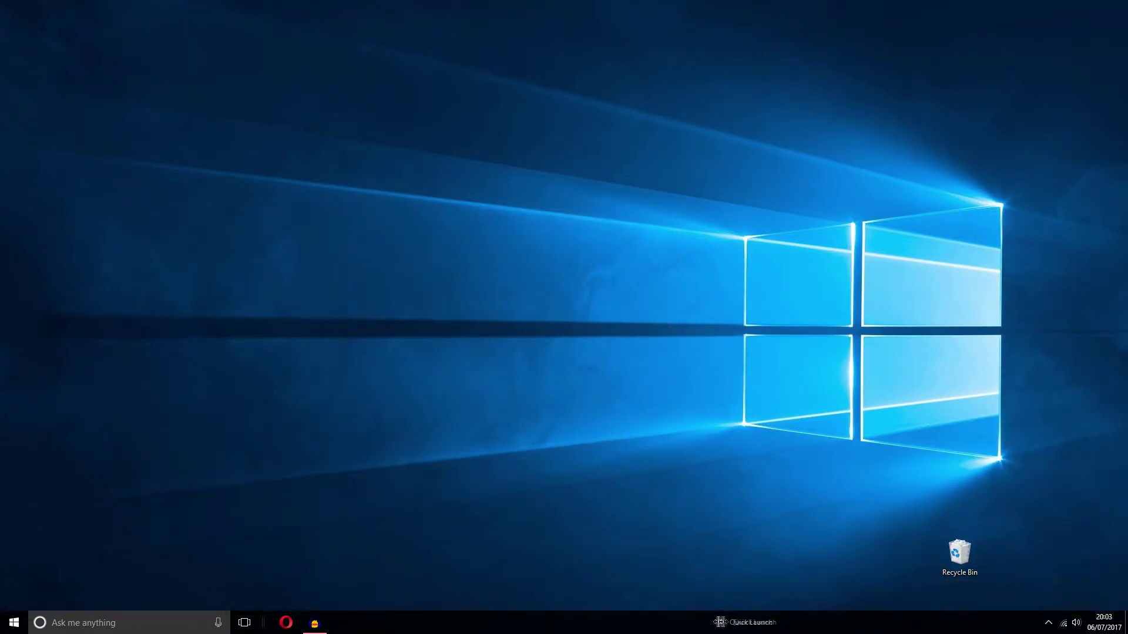
mouse_move(960, 556)
left_mouse_down()
mouse_move(750, 626)
mouse_move(767, 624)
left_mouse_up()
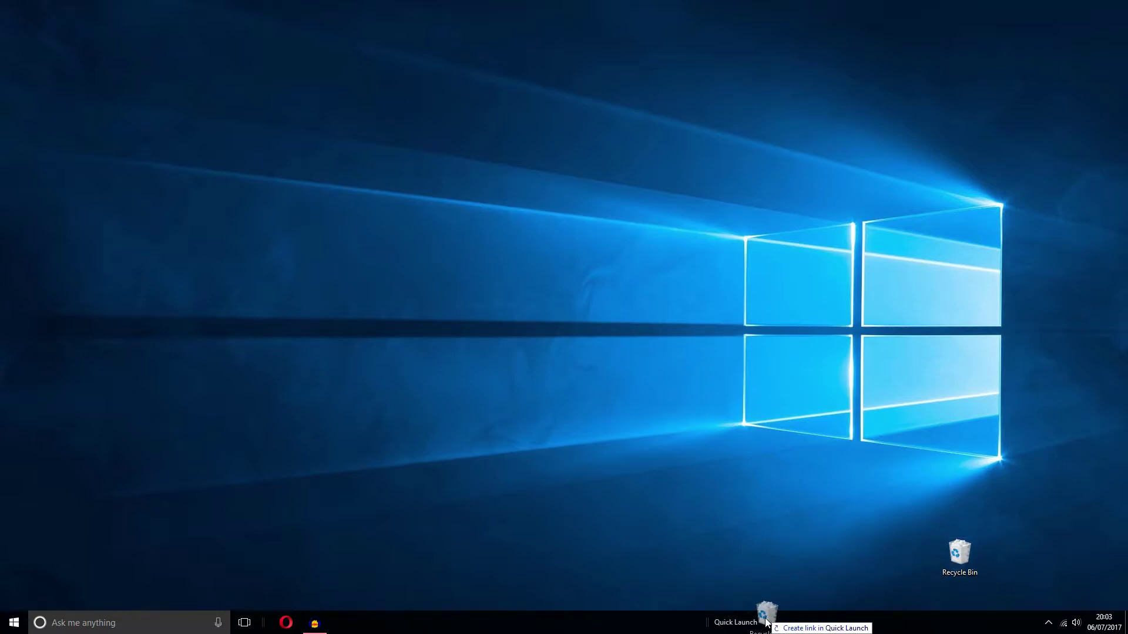
left_click_drag(768, 624, 767, 624)
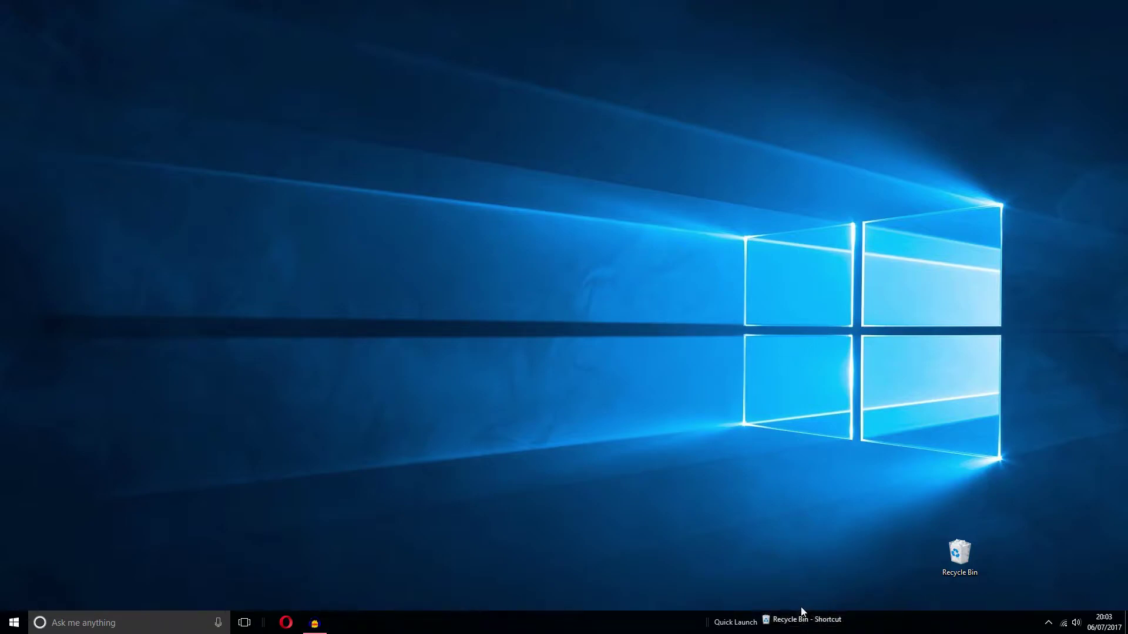
right_click(743, 624)
Step: Turn off Show Text and Show Title on the Quick Launch toolbar
left_click(794, 314)
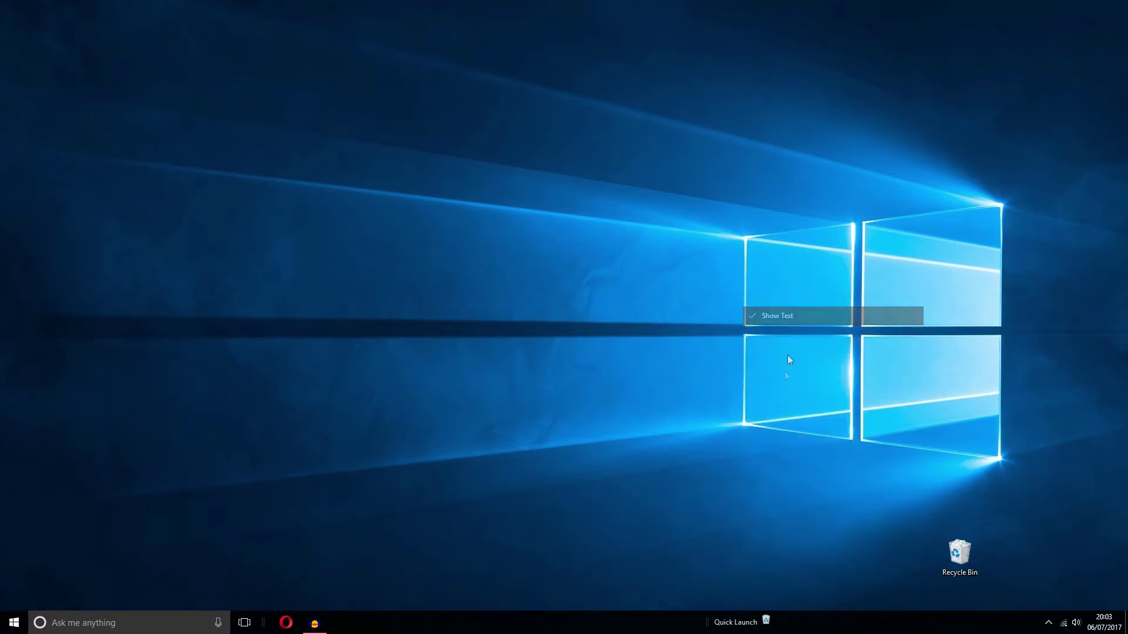
right_click(737, 624)
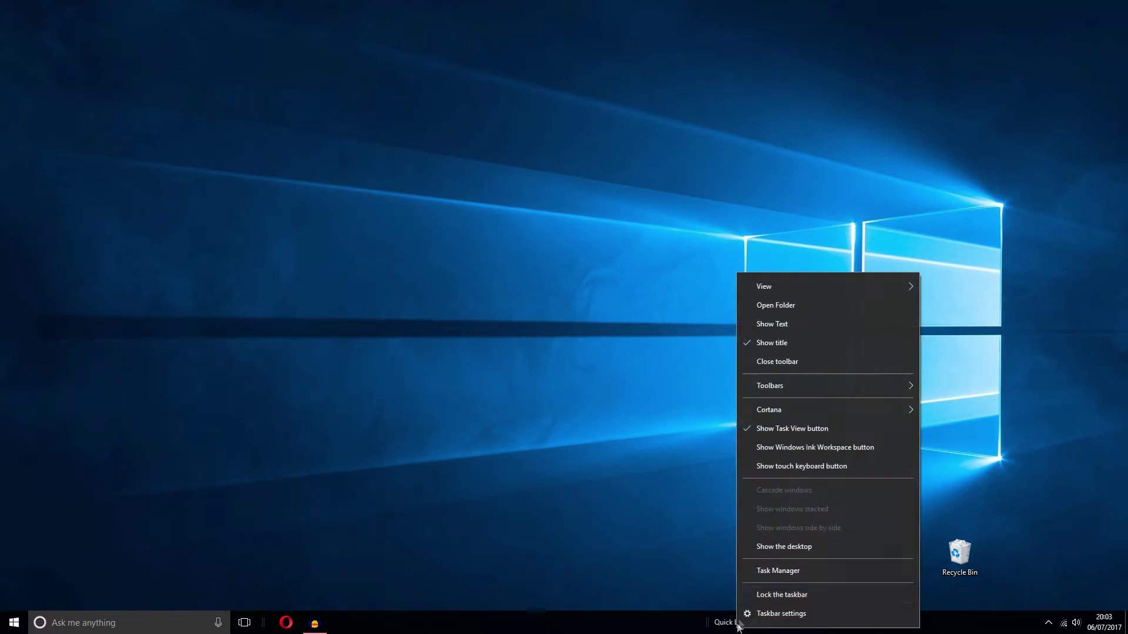
left_click(769, 342)
Step: Switch Quick Launch to Large Icons and drag it beside the system tray
right_click(722, 623)
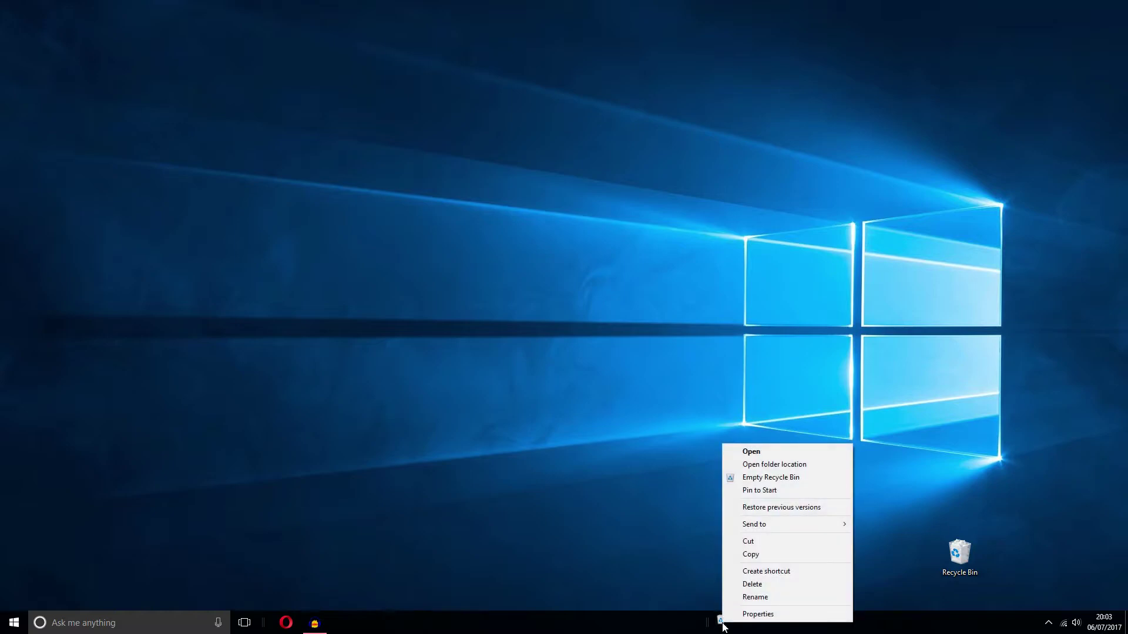
right_click(722, 624)
mouse_move(794, 279)
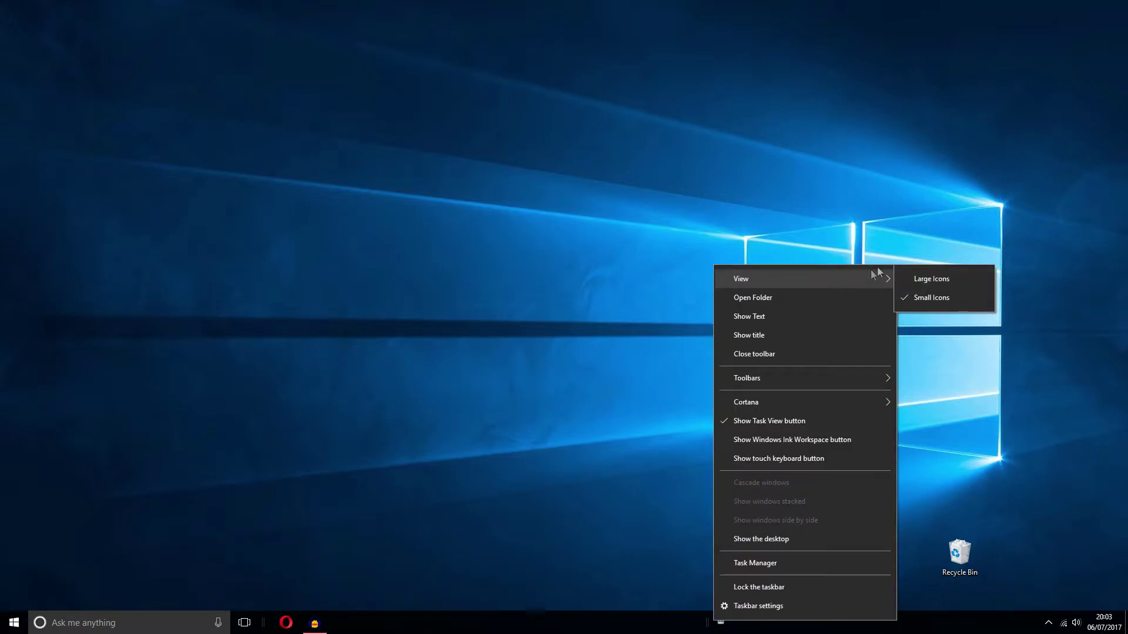
left_click(922, 281)
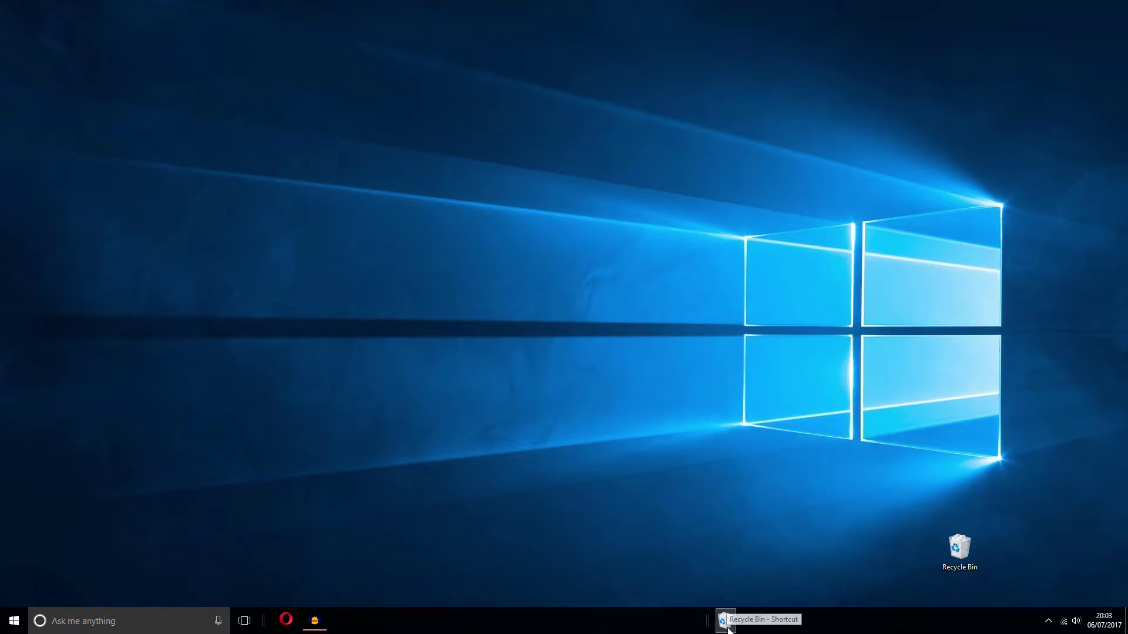
mouse_move(708, 622)
left_mouse_down()
mouse_move(950, 608)
mouse_move(1023, 622)
left_mouse_up()
right_click(1019, 624)
left_click(976, 632)
Step: Check Lock the taskbar, then dismiss the Recycle Bin shortcut menus
right_click(977, 631)
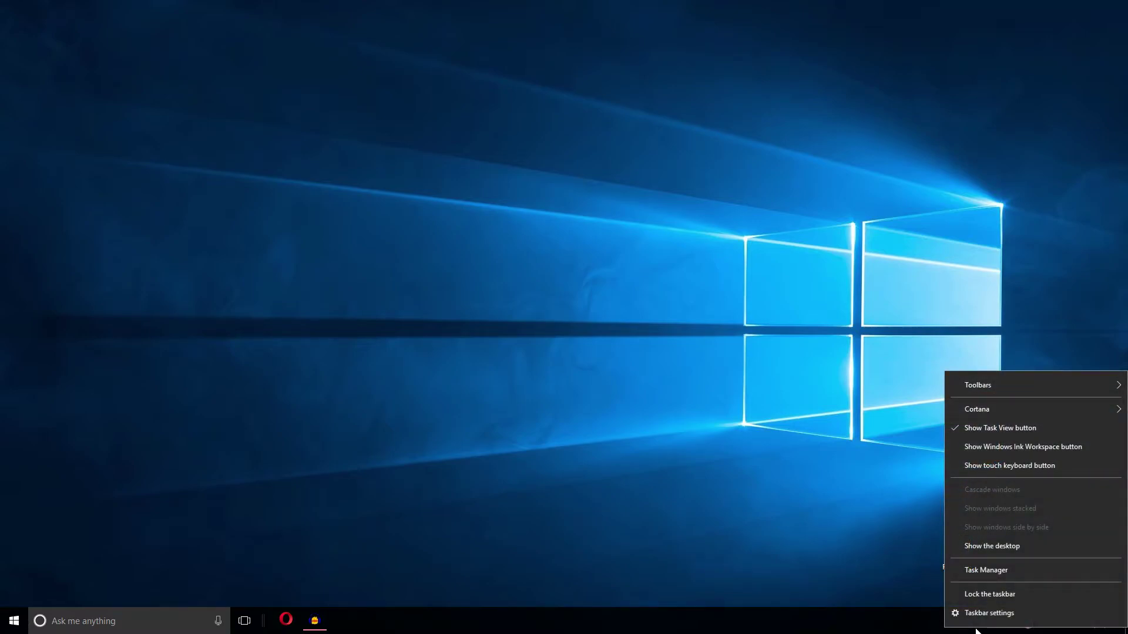
left_click(971, 596)
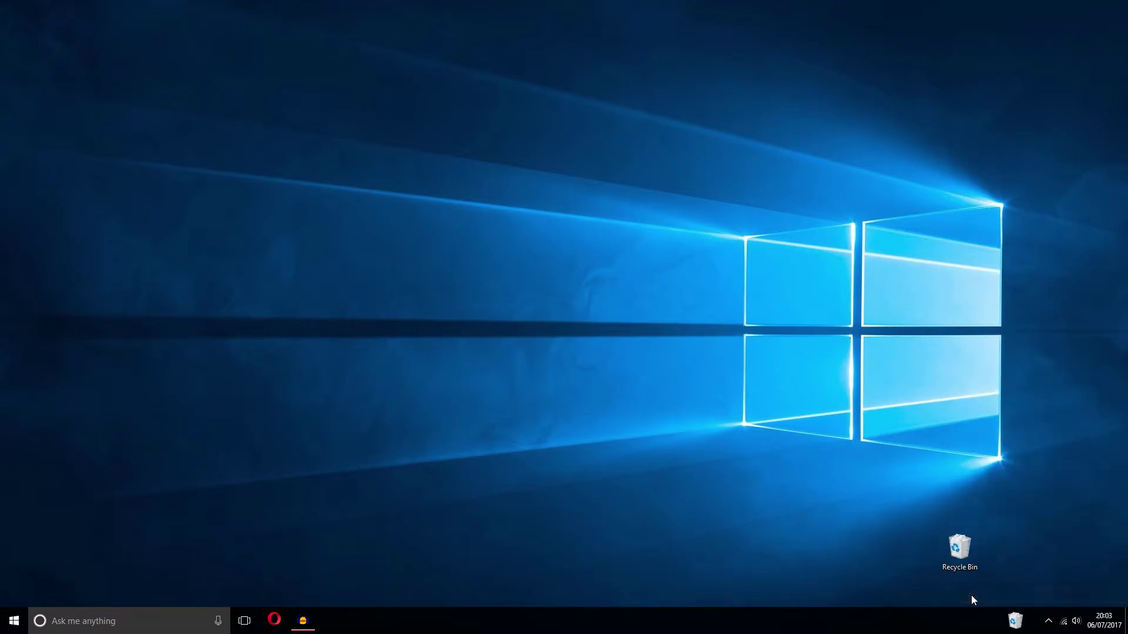
right_click(1013, 620)
right_click(974, 558)
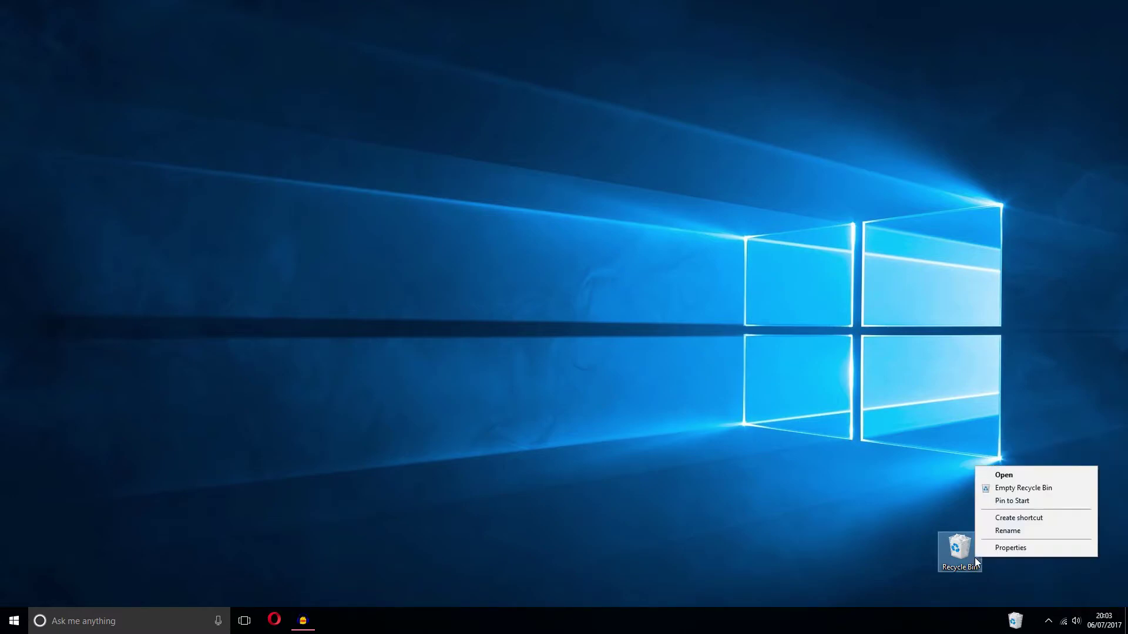
left_click(1005, 600)
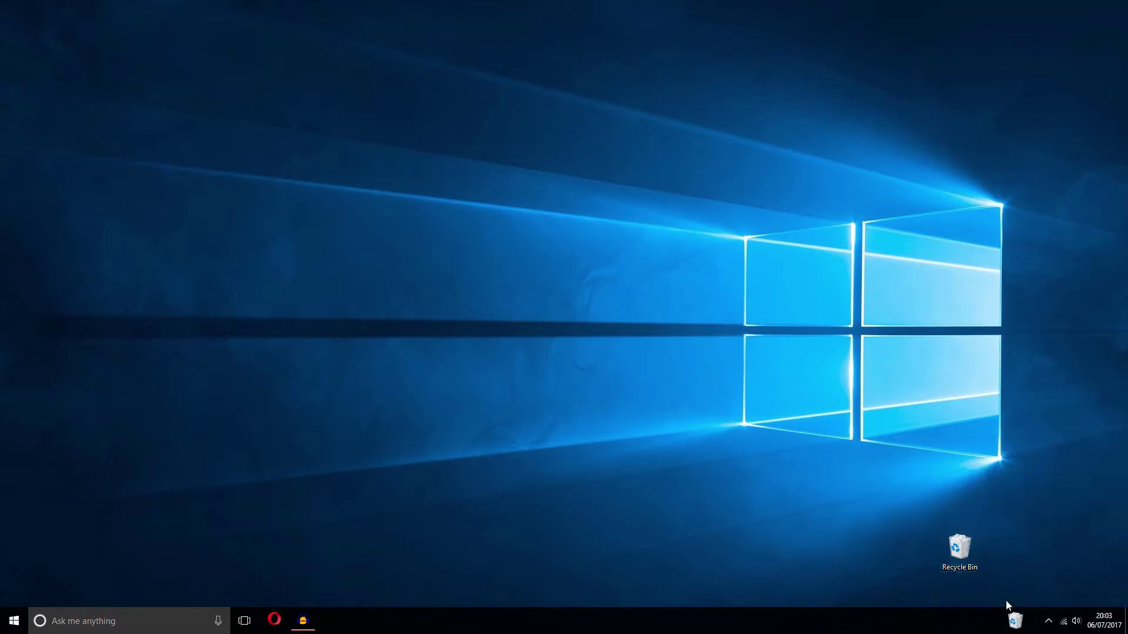
Step: Search 'theme' in Start and reach Desktop icon settings from the Themes page
left_click(14, 623)
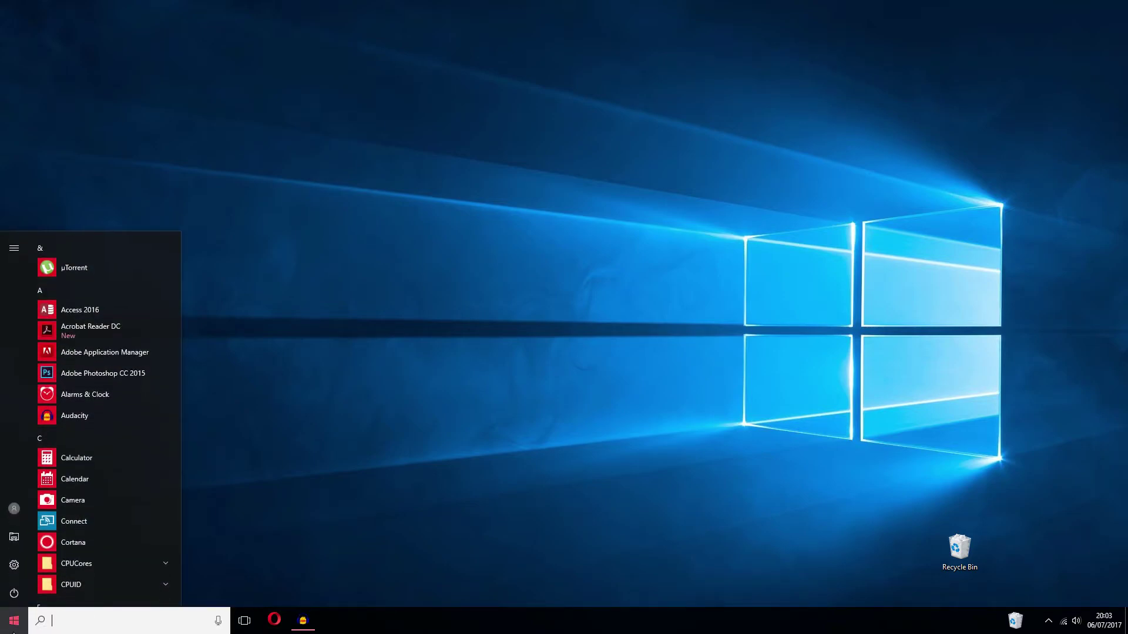
type("theme")
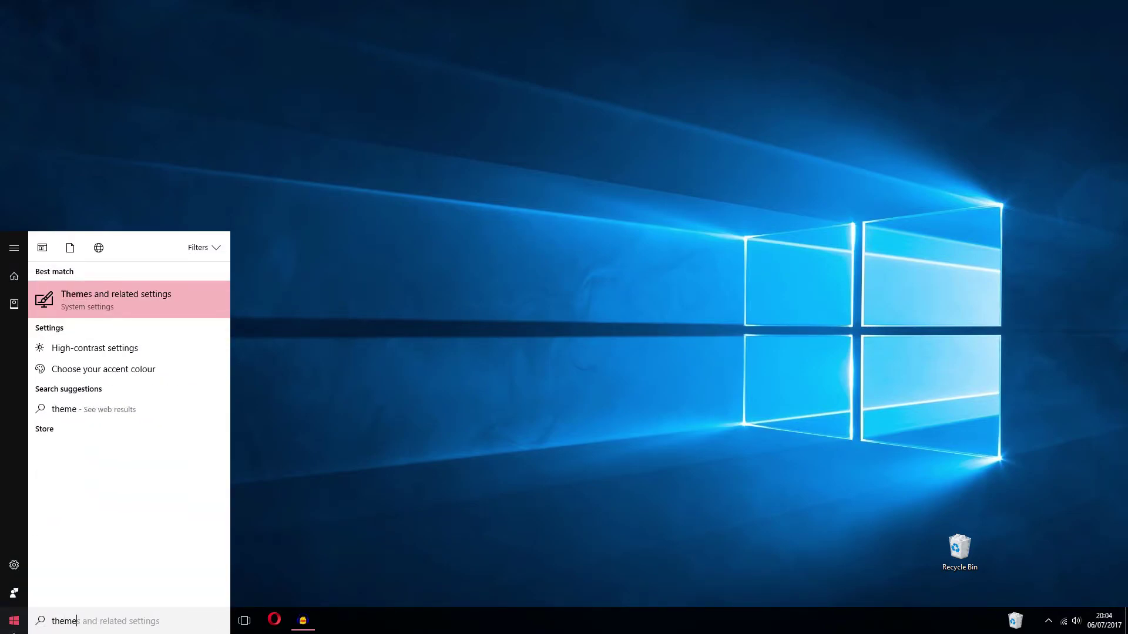
key("Return")
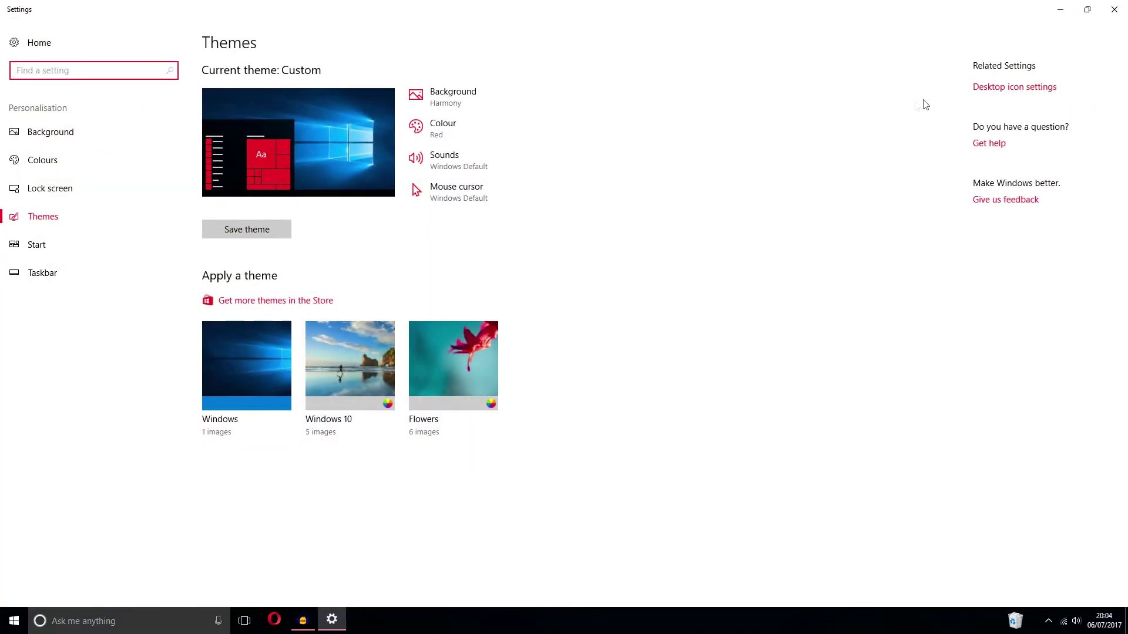
left_click(977, 89)
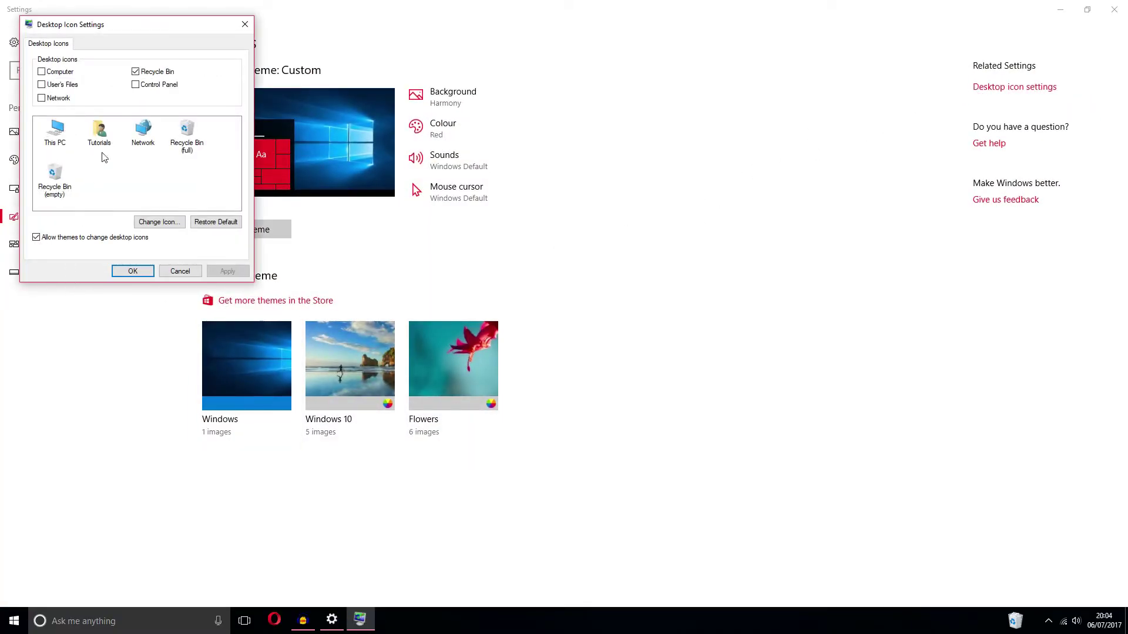
Step: Uncheck Recycle Bin, apply with OK, and close Settings
left_click(134, 72)
left_click(228, 271)
left_click(132, 271)
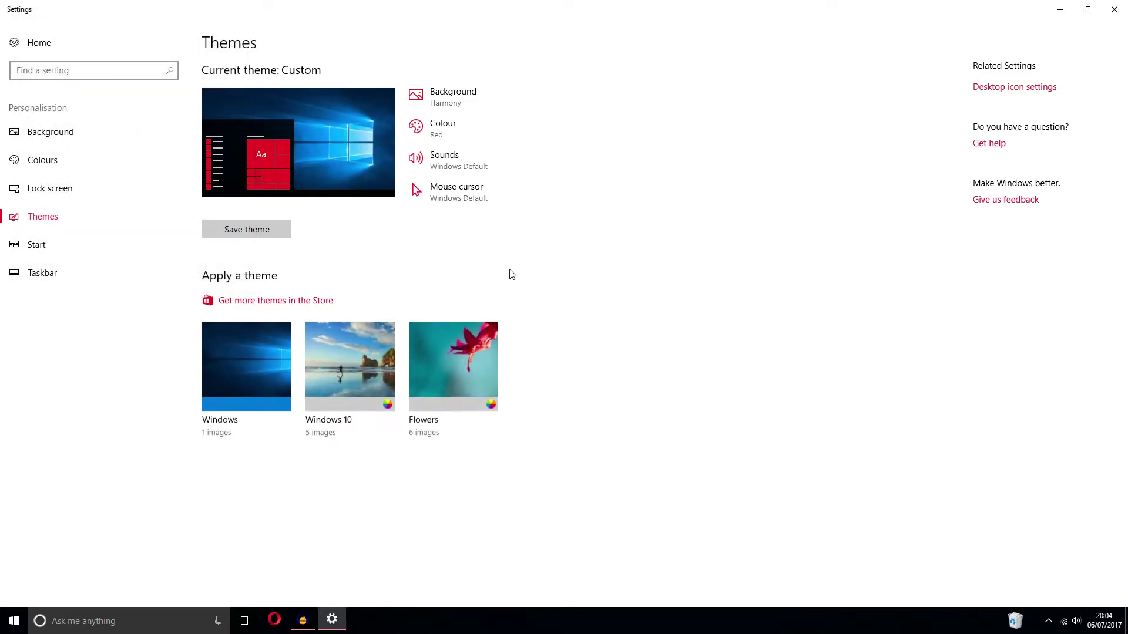
key("alt+F4")
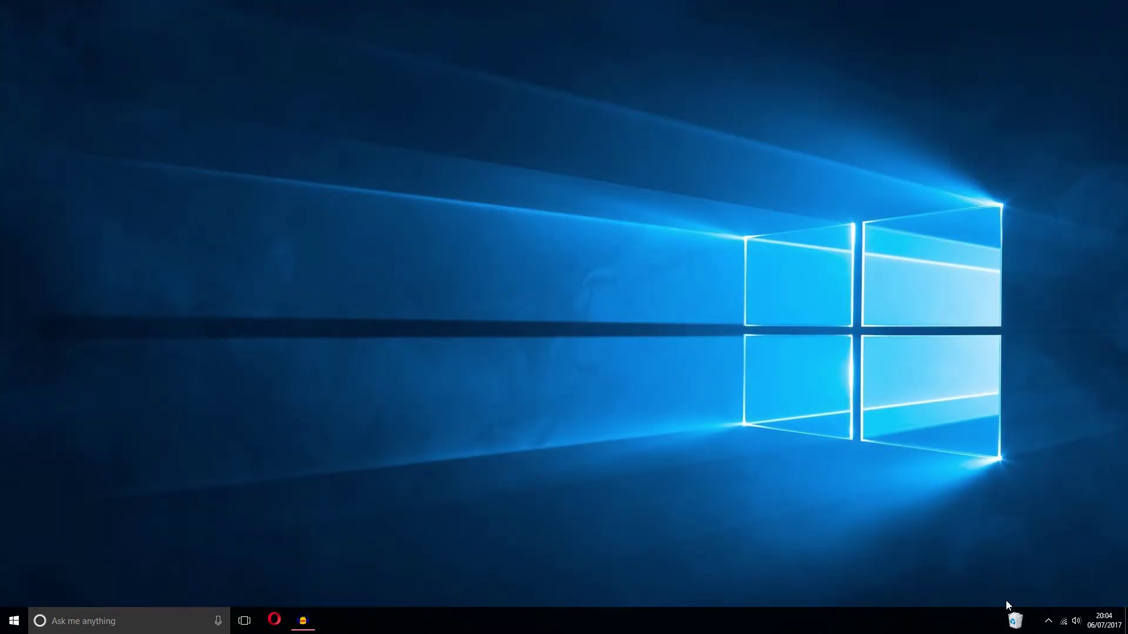
Step: Choose Empty Recycle Bin from the taskbar icon's menu and confirm with Yes
right_click(1014, 621)
left_click(1040, 475)
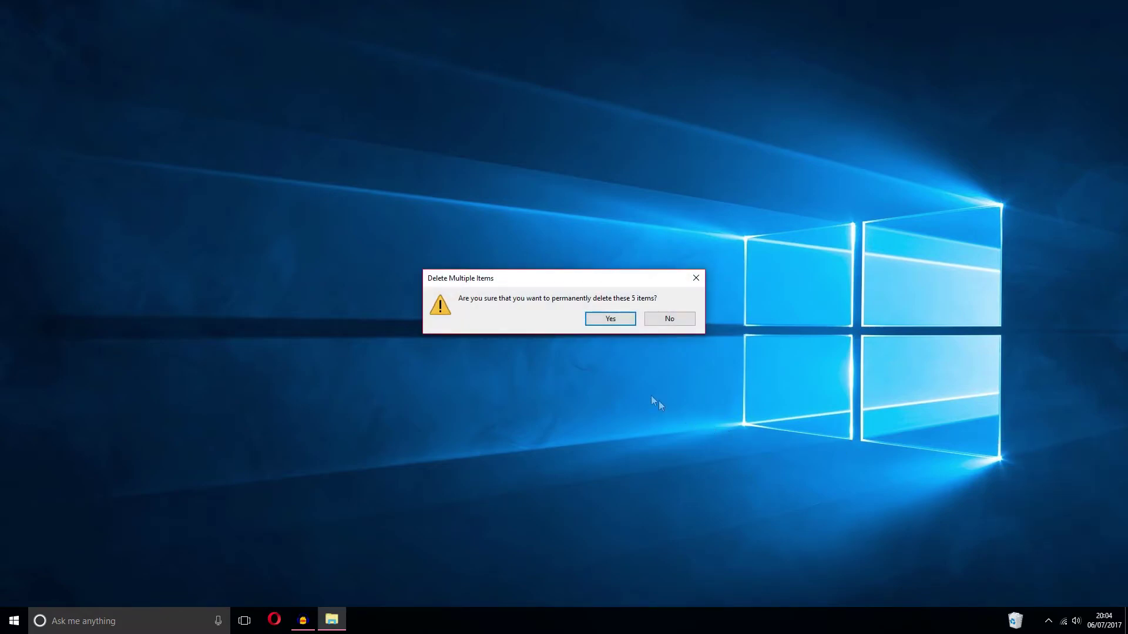
left_click(612, 320)
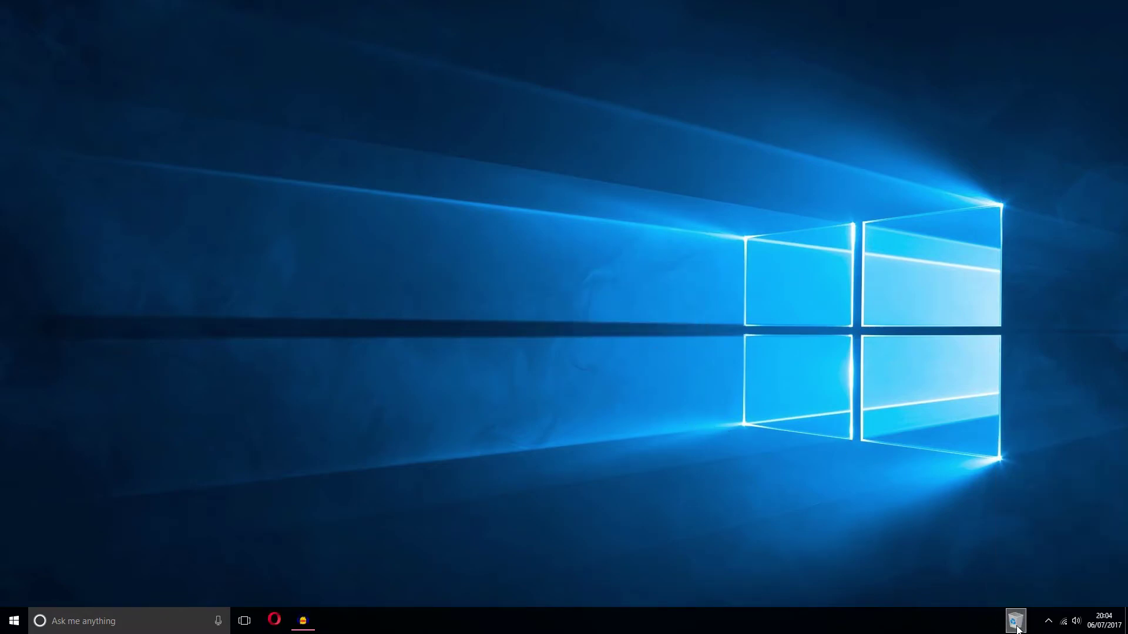
Step: Open the Recycle Bin to verify it is empty, then close it
double_click(1017, 623)
left_click(774, 113)
right_click(1006, 626)
left_click(930, 558)
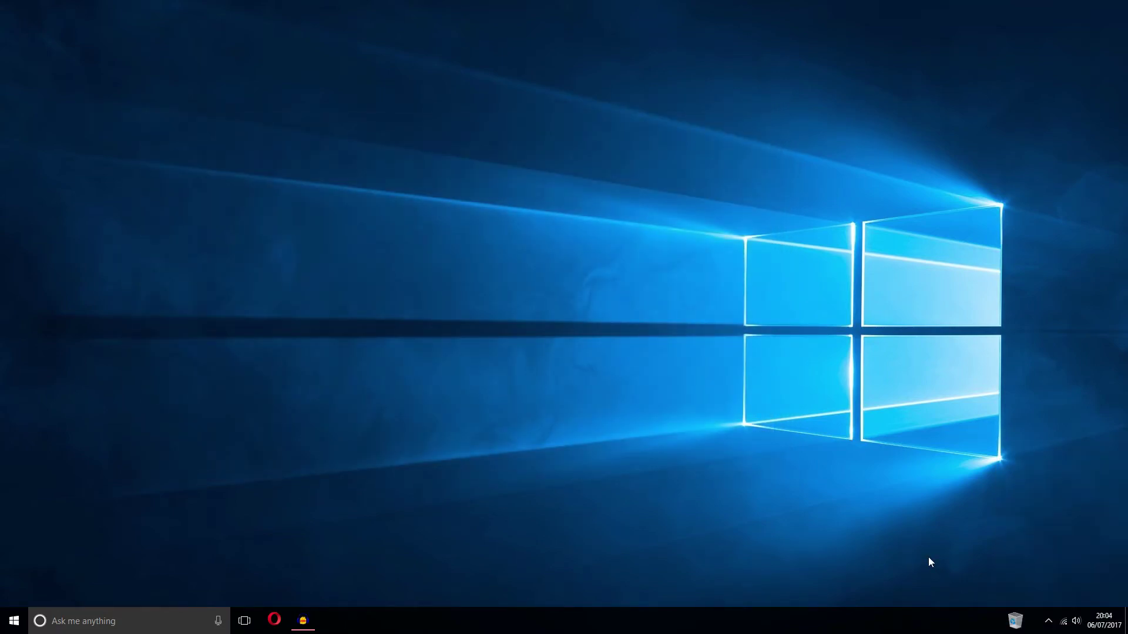